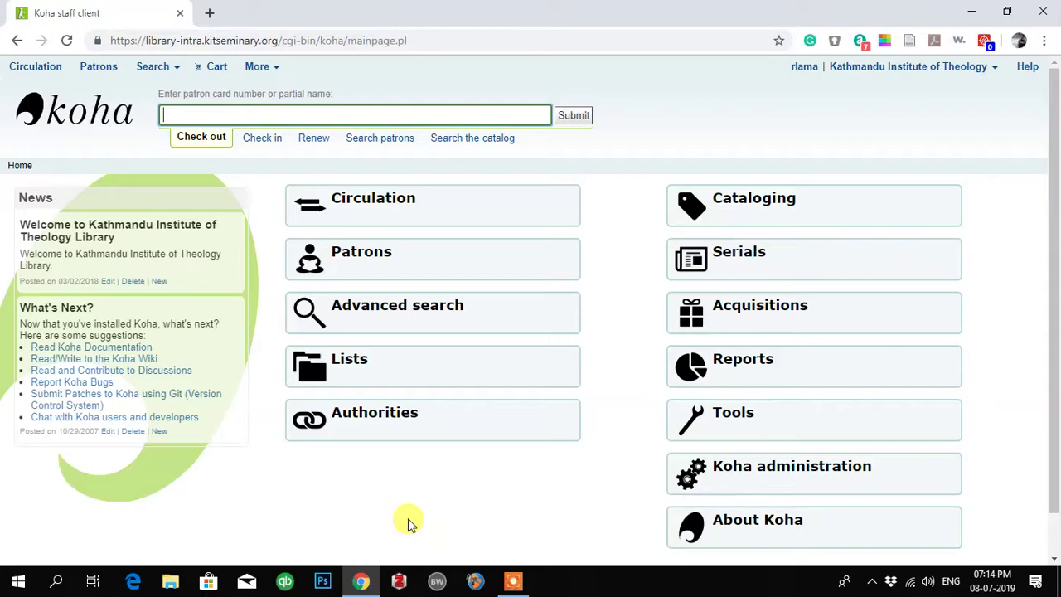
- Open the Patrons module from the Koha staff home page
click(377, 257)
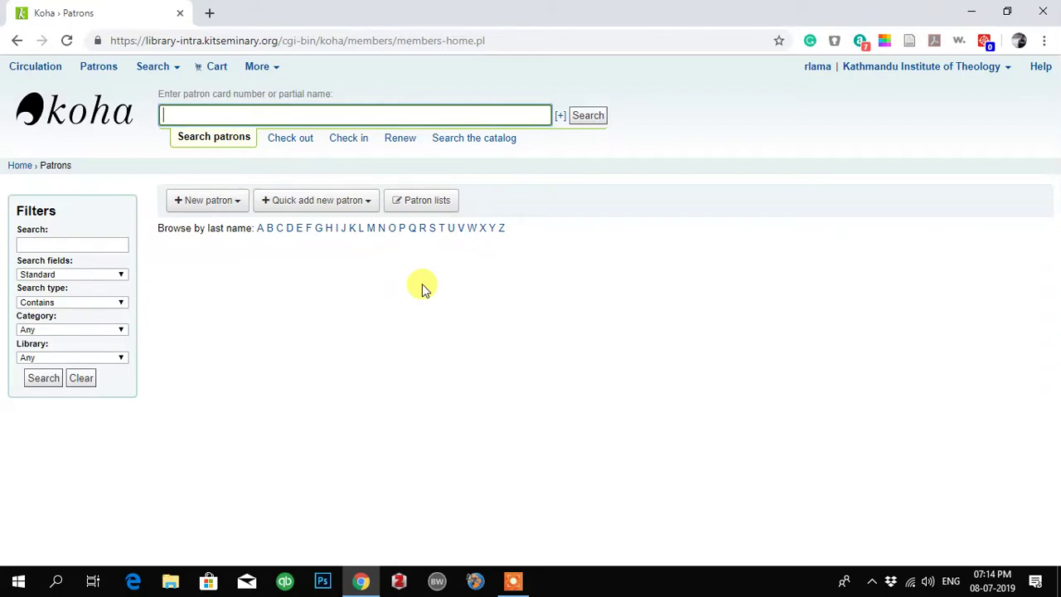
- Start a new patron record in the Student category from the New patron menu
click(212, 201)
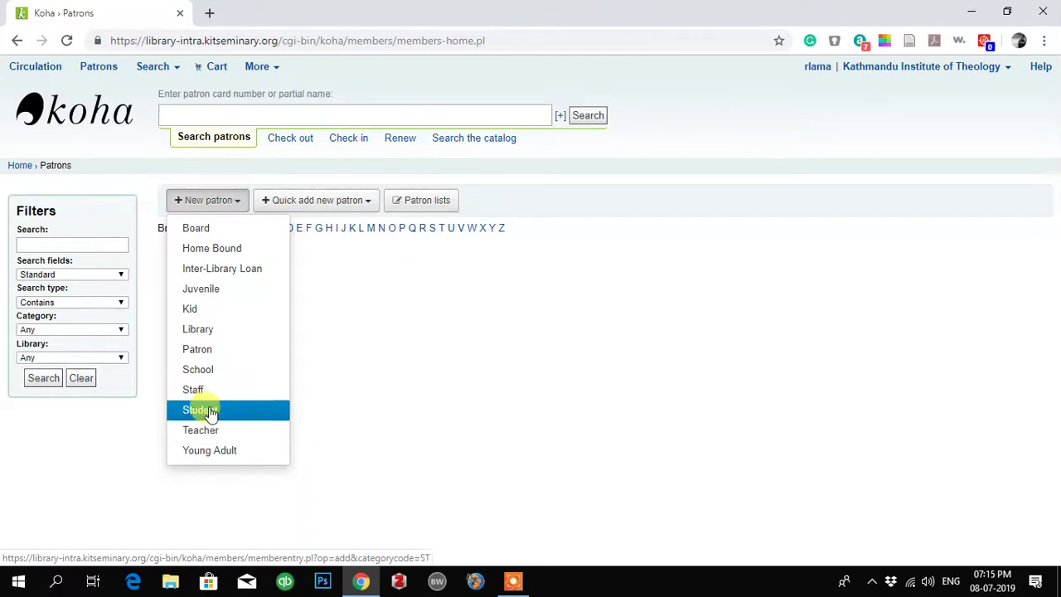
click(209, 410)
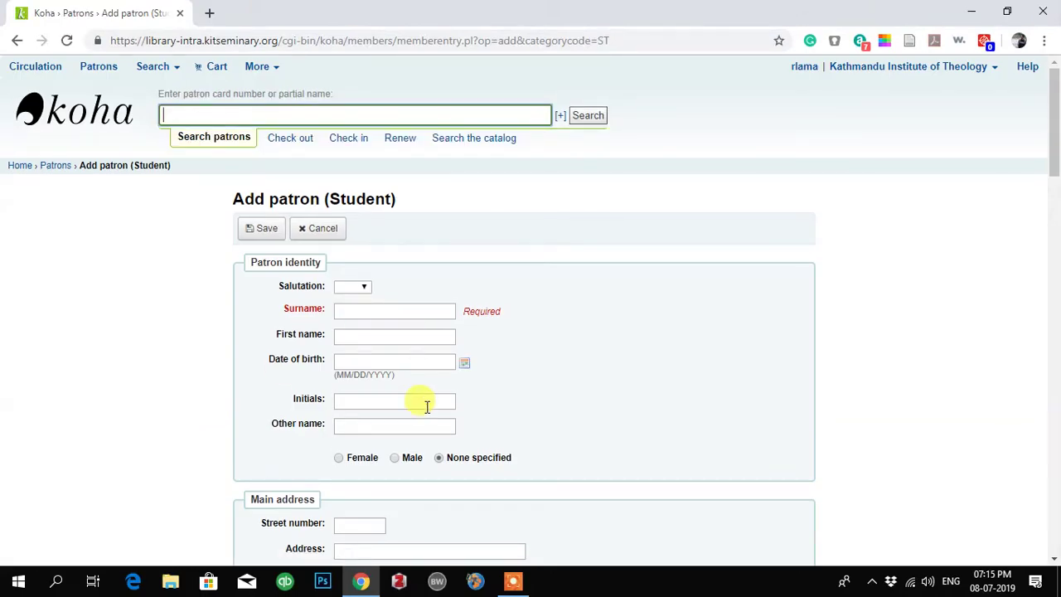
- Scroll through the blank Add patron (Student) form to review its fields
scroll(406, 469, down, 1)
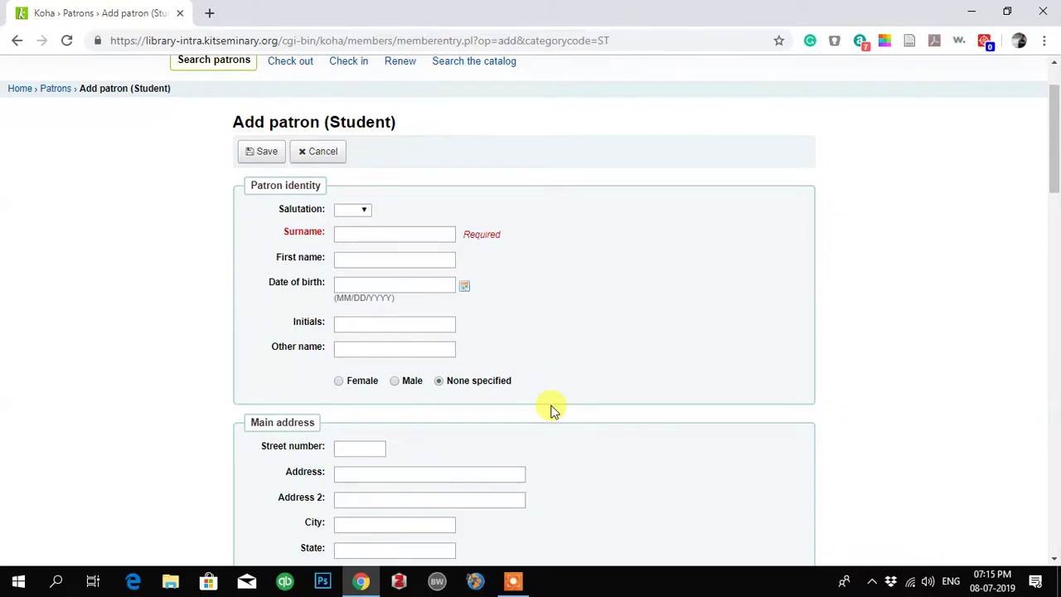
scroll(554, 410, up, 1)
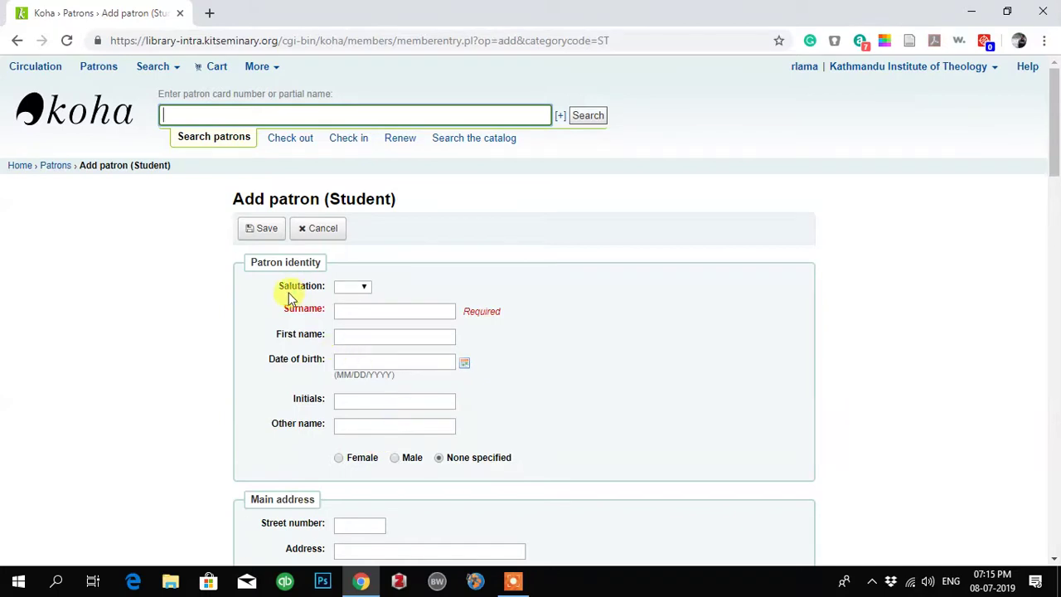
- Choose Mr as the salutation and enter the patron's surname and first name
click(365, 290)
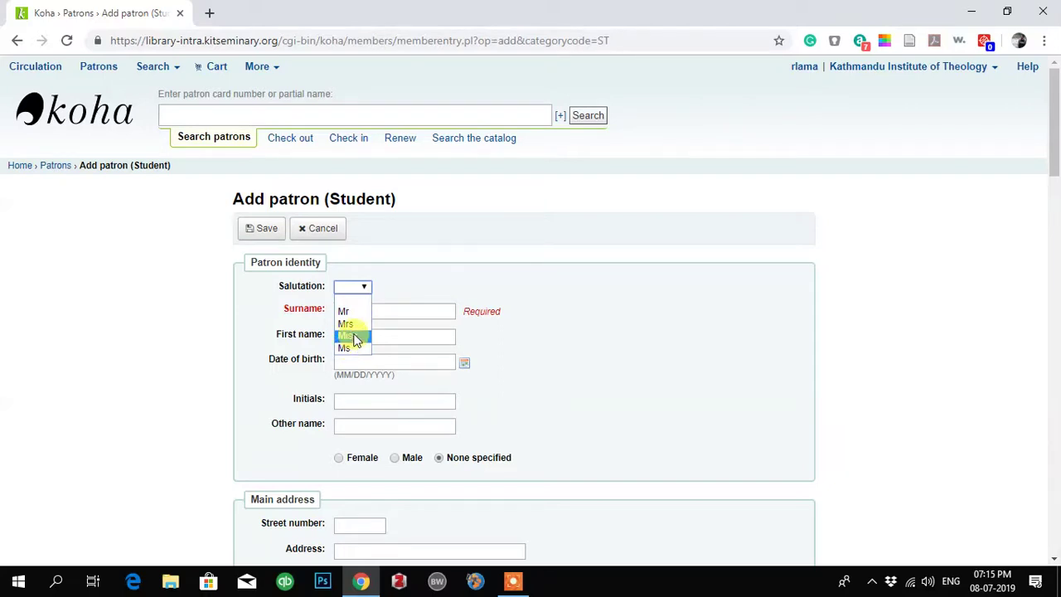
click(347, 313)
click(370, 310)
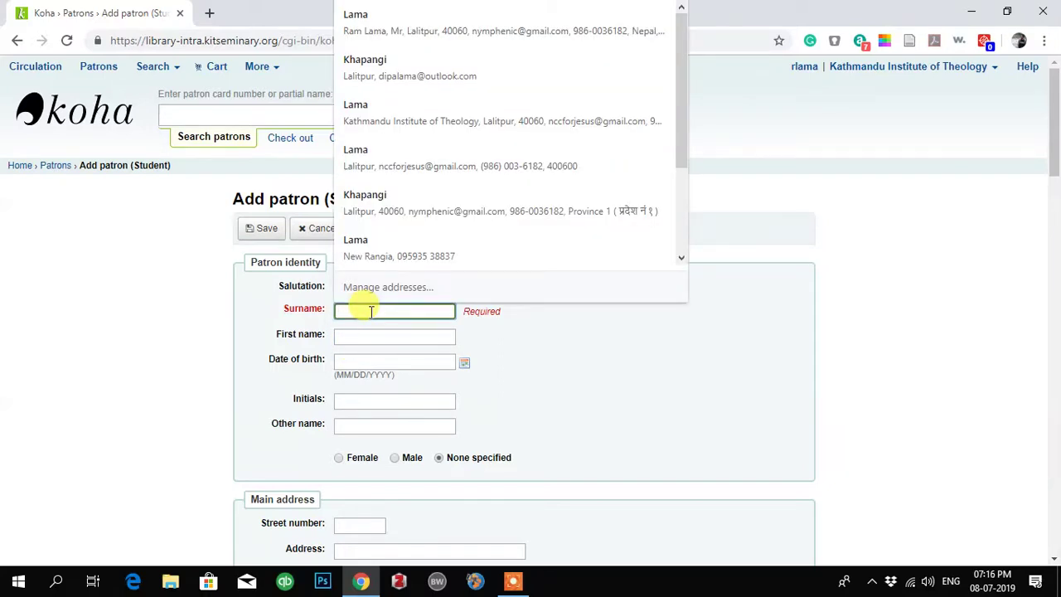
key(Tab)
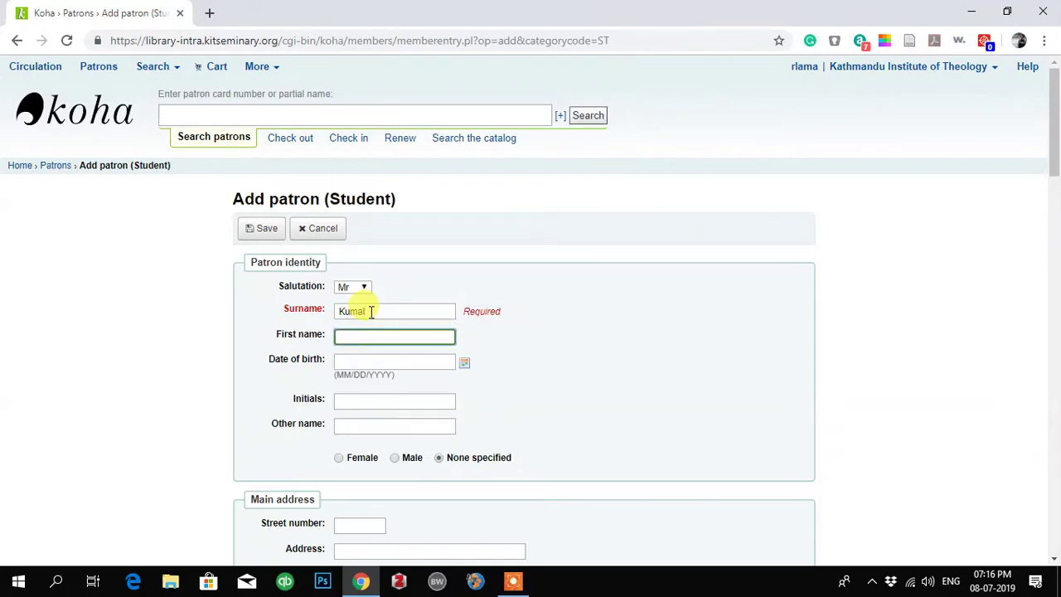
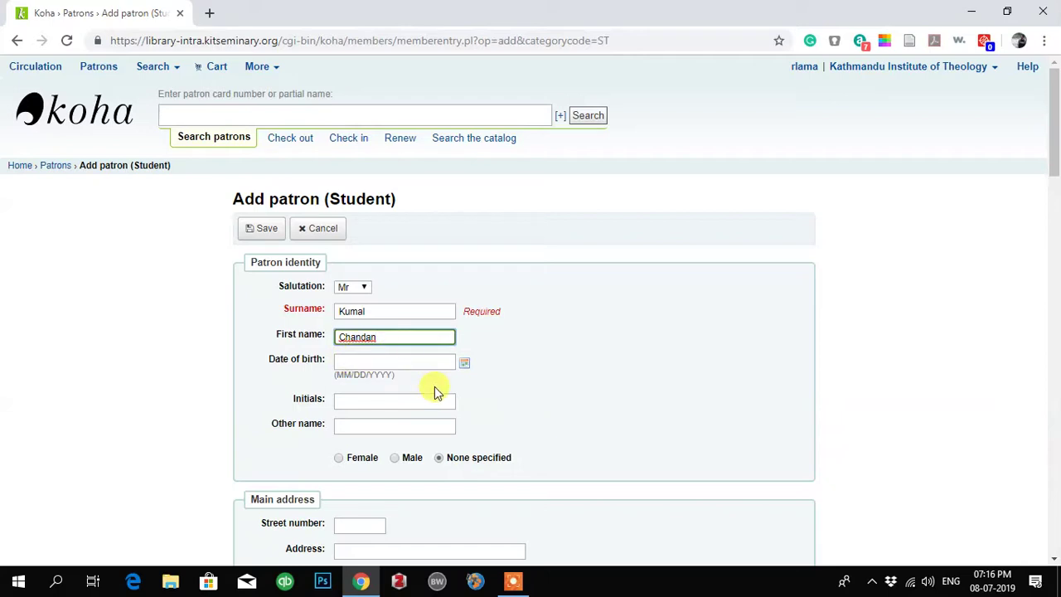
- Set the patron's gender to Male
scroll(435, 387, down, 1)
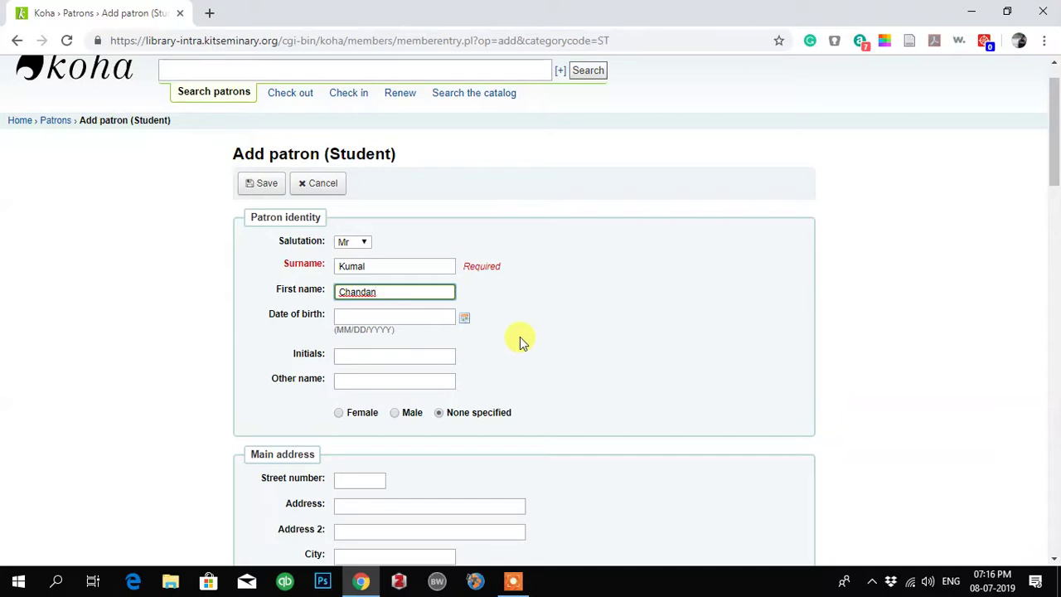
scroll(519, 337, down, 2)
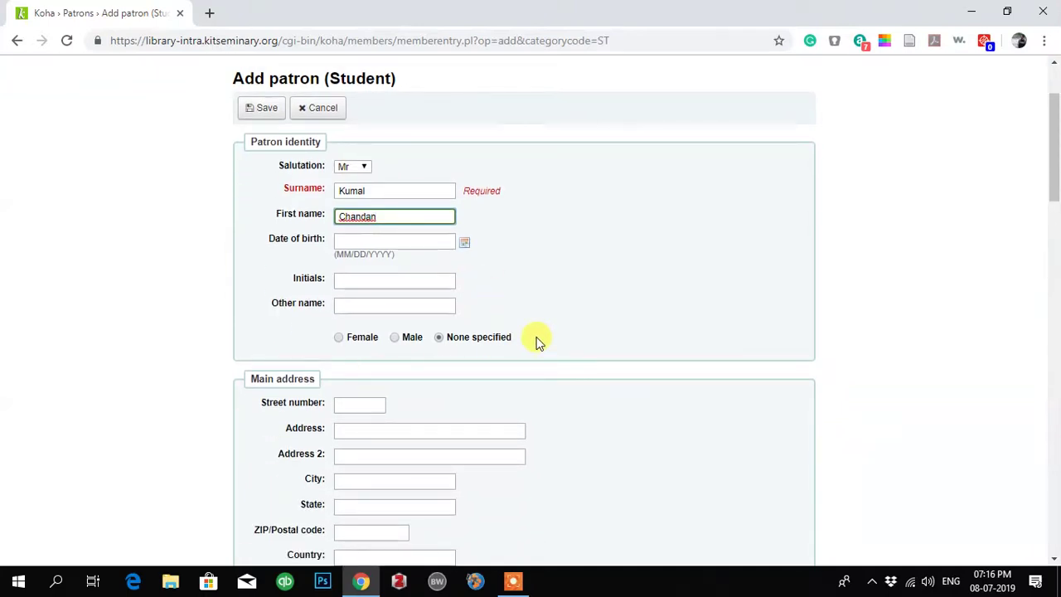
click(396, 337)
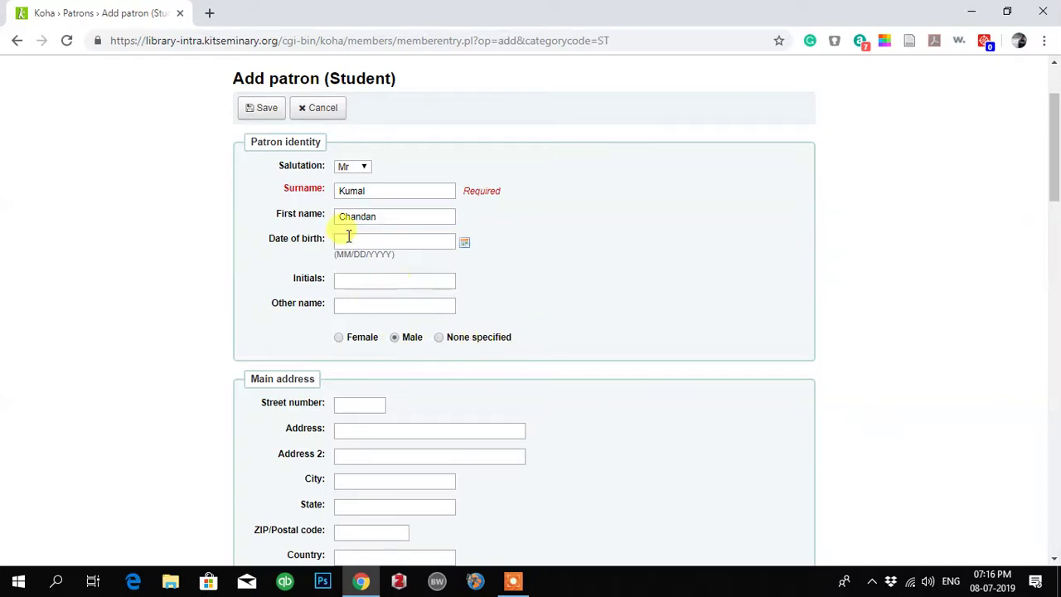
scroll(543, 405, down, 2)
- Scroll past the address and contact sections down to Library management
scroll(542, 405, down, 1)
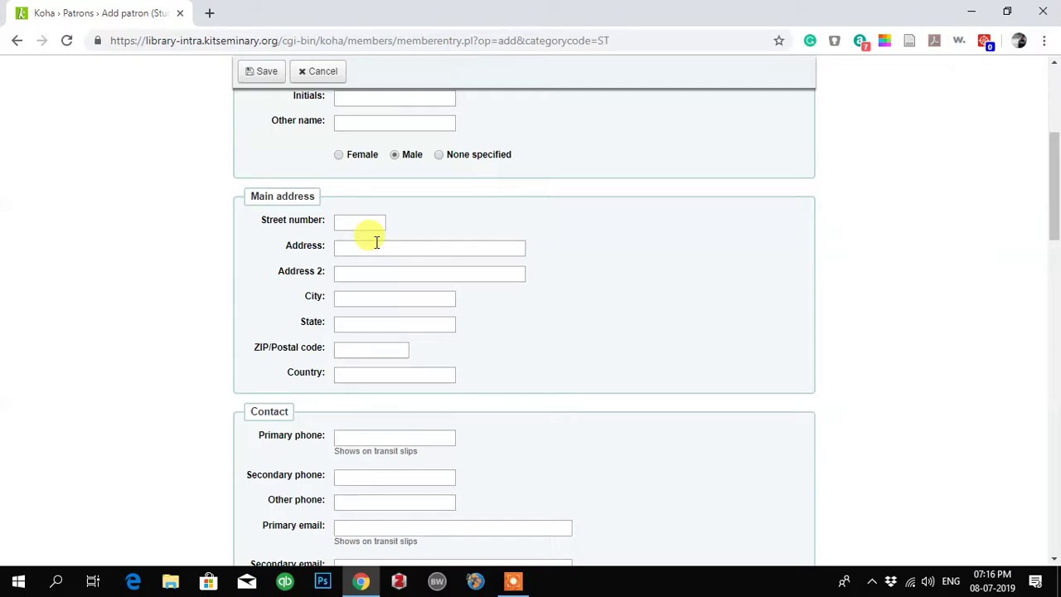
scroll(376, 241, down, 3)
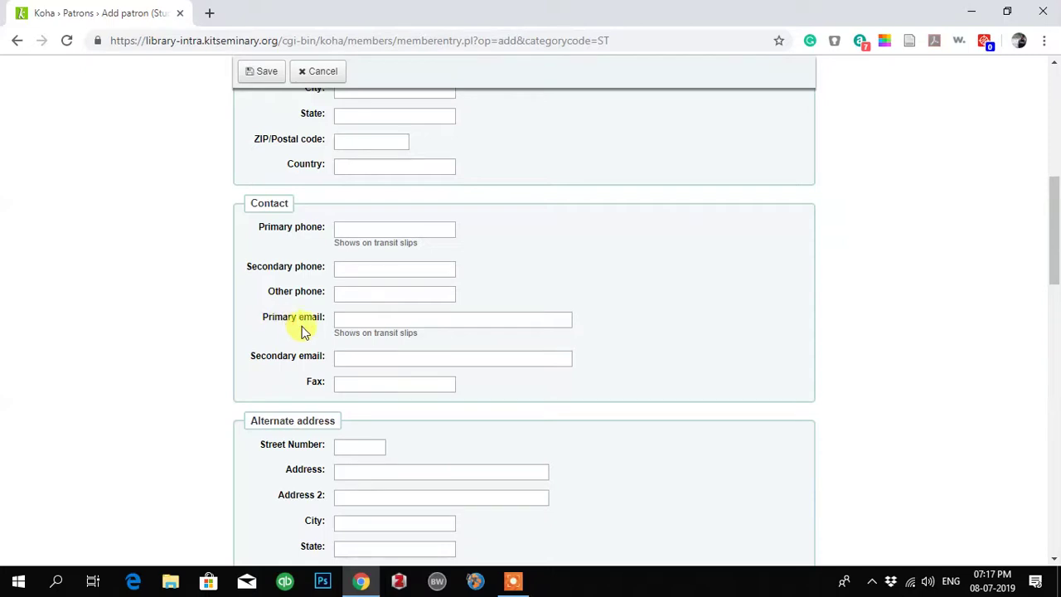
scroll(442, 434, down, 2)
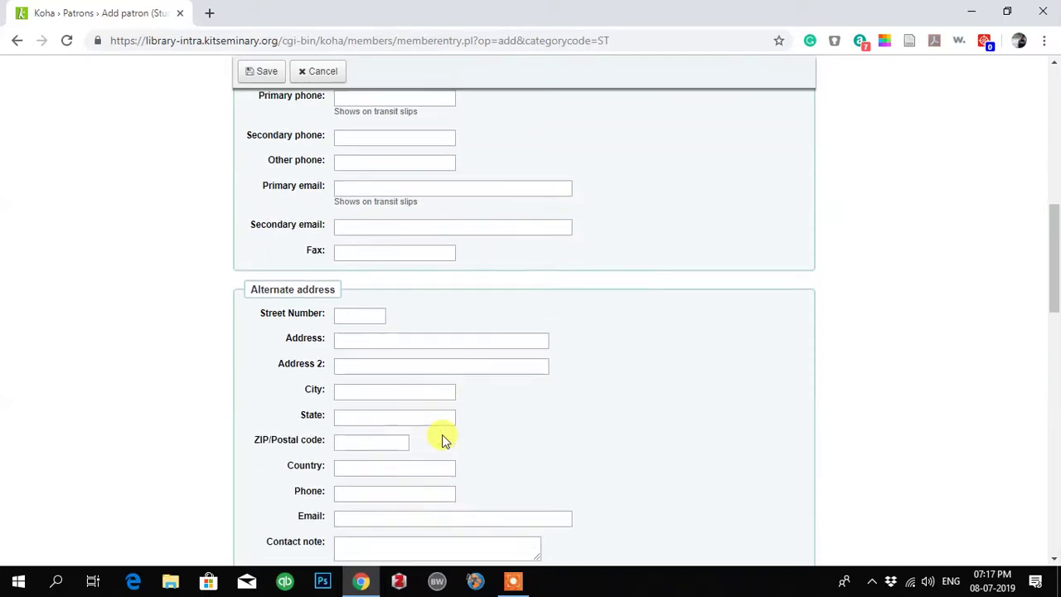
scroll(467, 411, down, 4)
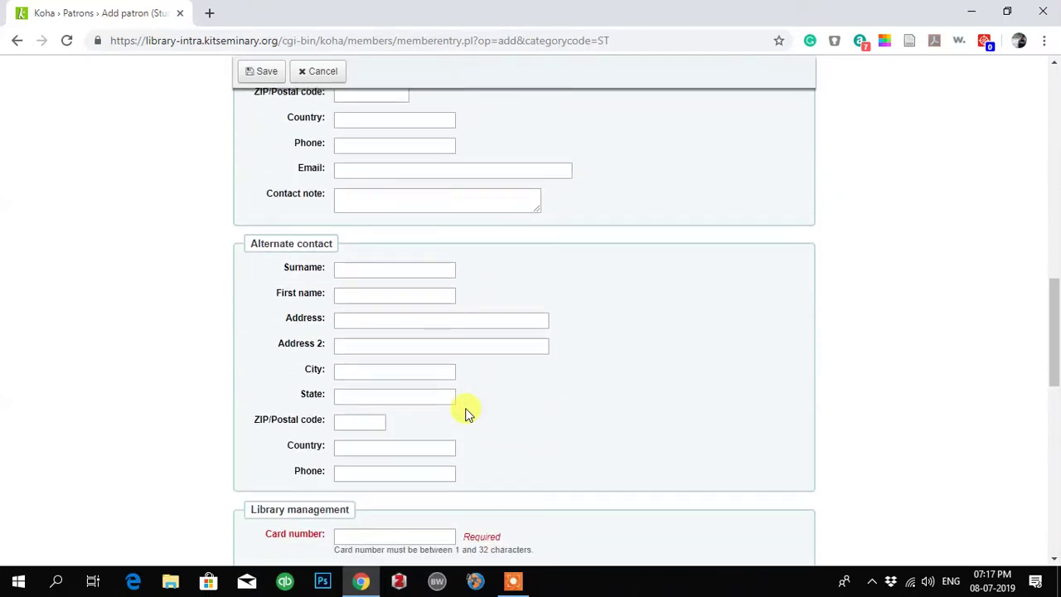
scroll(444, 390, down, 3)
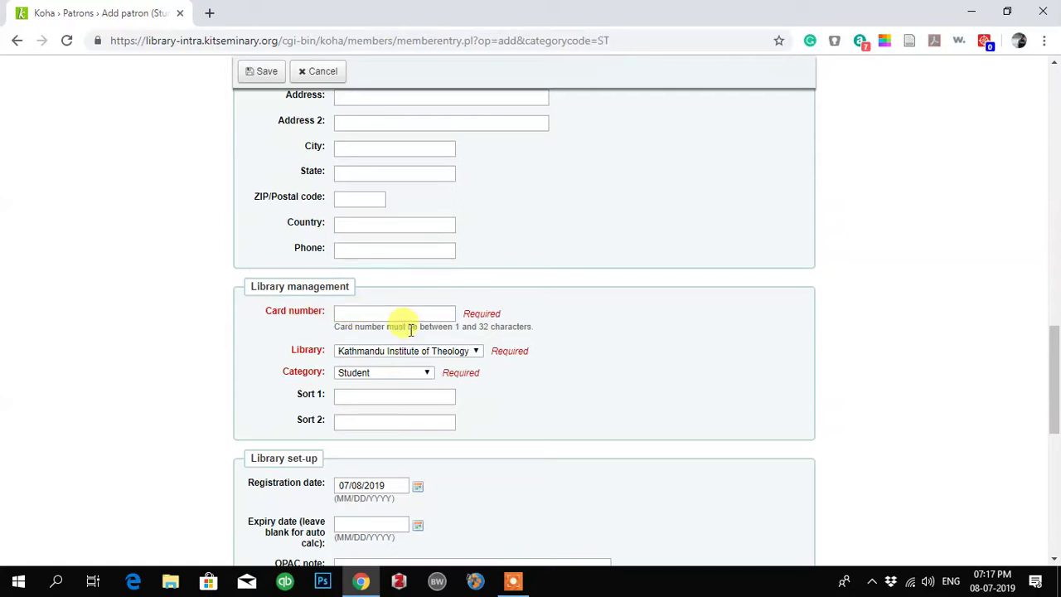
- Enter the patron's library card number in the Card number field
click(354, 313)
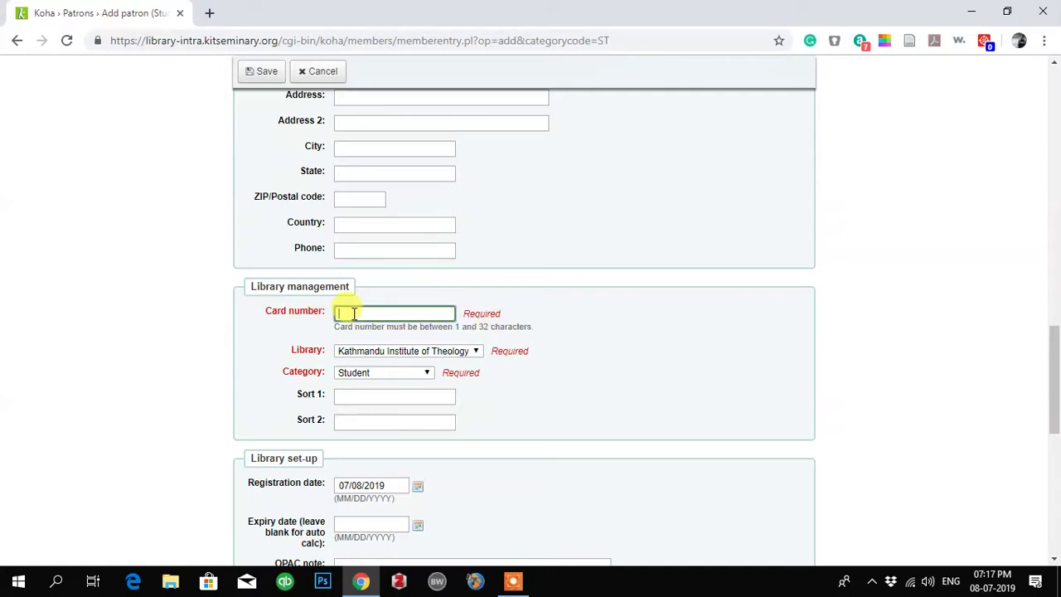
text(00)
text(2019)
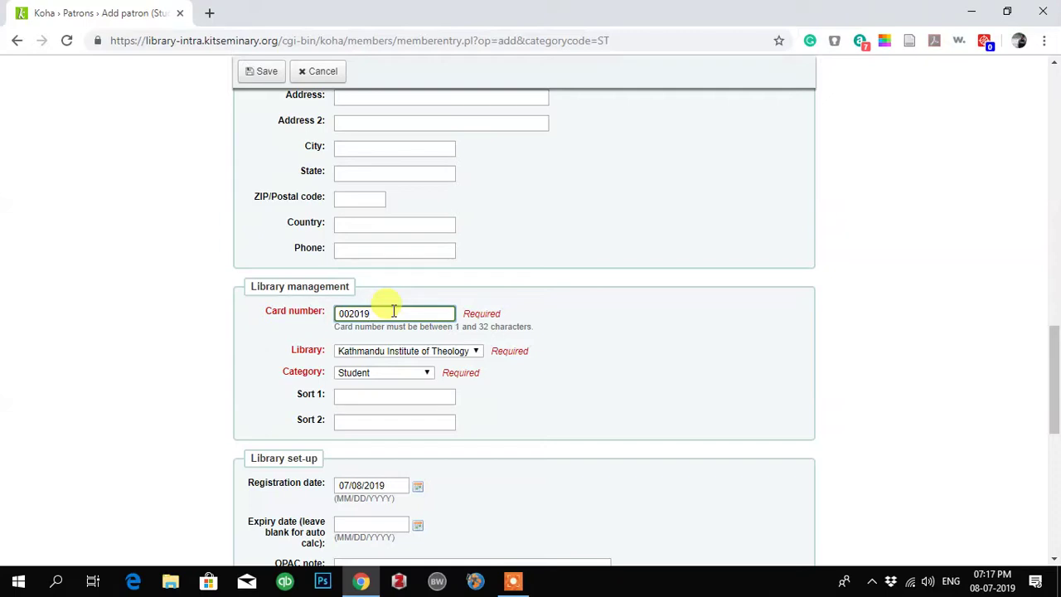
text(4)
drag(336, 313, 356, 313)
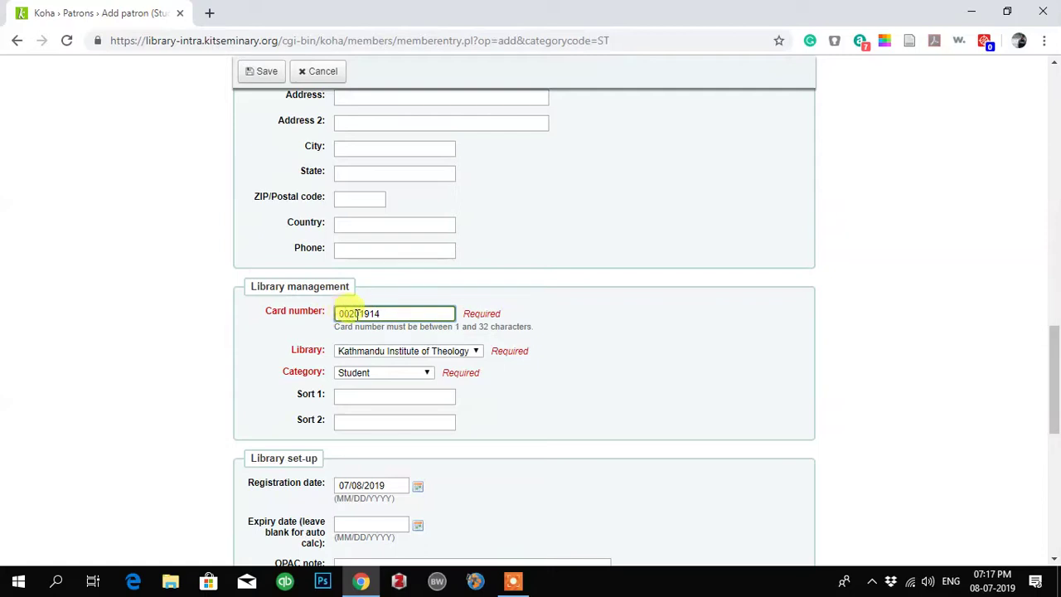
click(360, 313)
drag(386, 314, 296, 334)
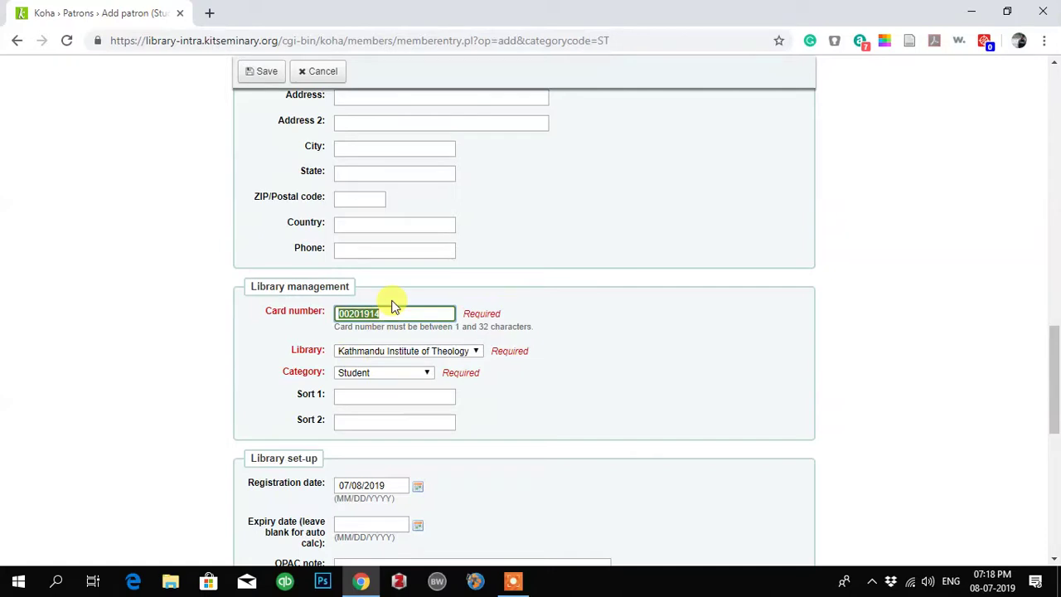
click(391, 313)
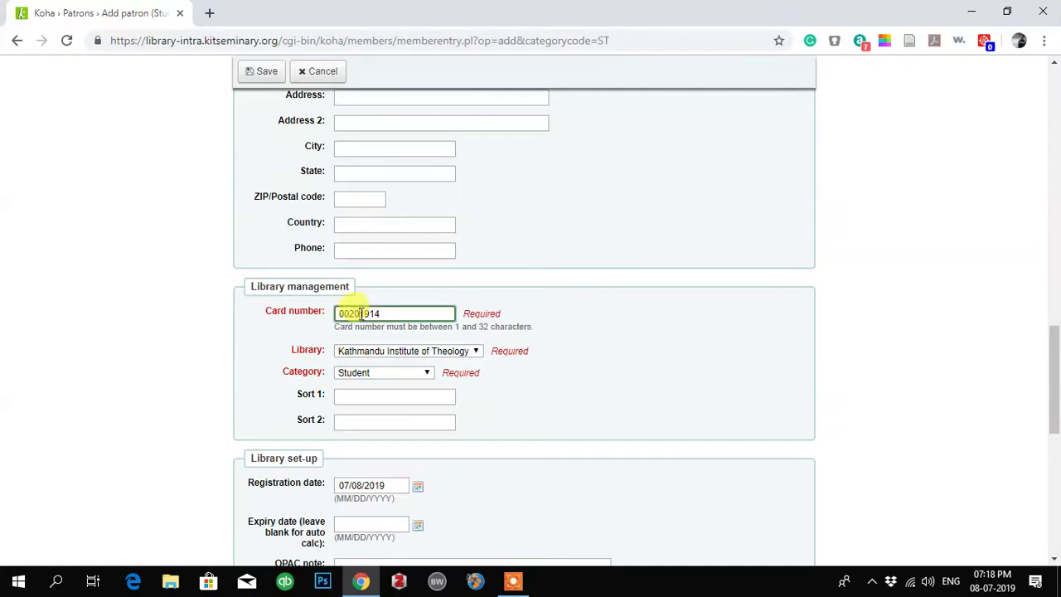
click(361, 313)
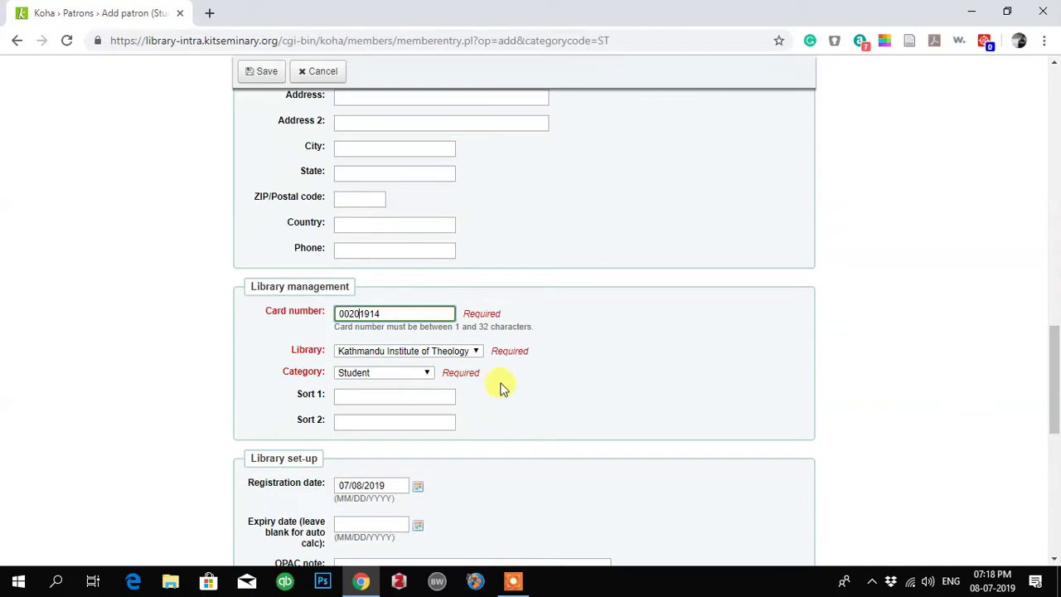
- Keep Kathmandu Institute of Theology selected as the patron's library
click(476, 352)
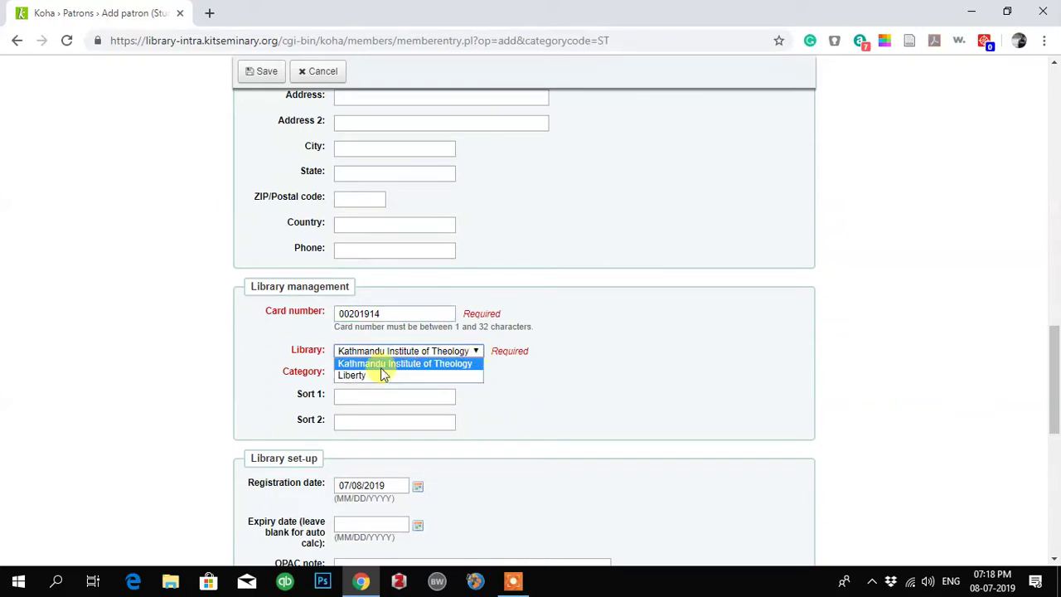
click(464, 364)
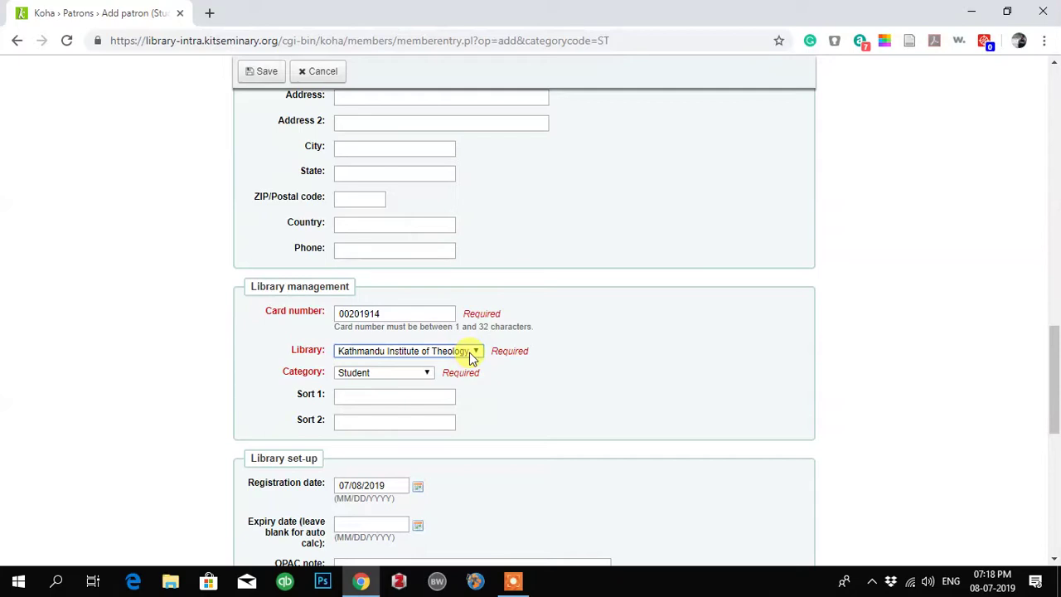
scroll(471, 355, down, 2)
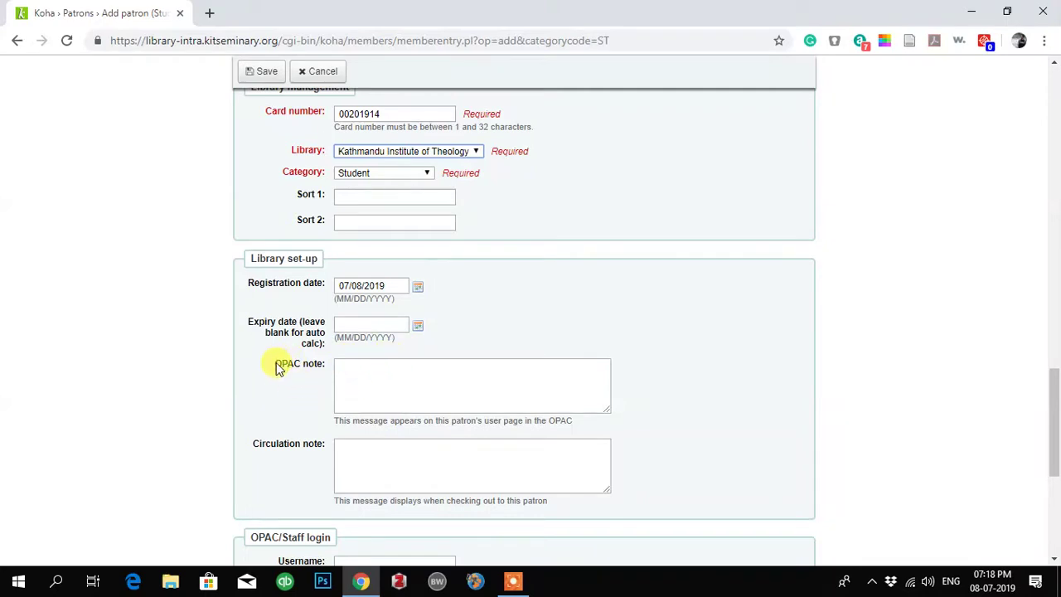
click(278, 369)
drag(278, 370, 325, 366)
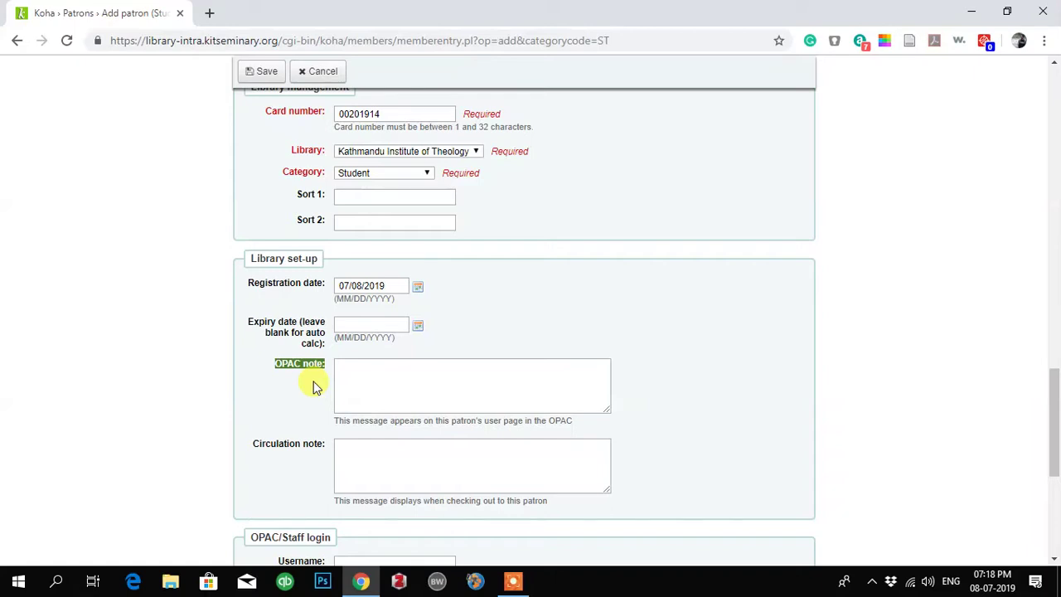
click(358, 375)
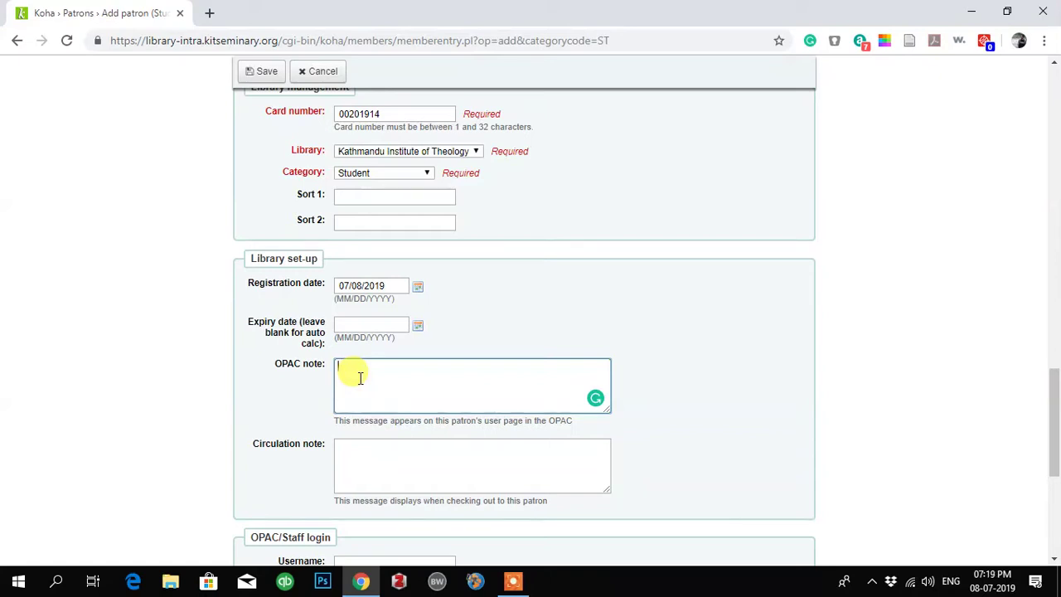
mouse_move(254, 445)
mouse_down()
mouse_move(329, 449)
mouse_move(254, 448)
mouse_move(268, 447)
mouse_up()
click(327, 449)
click(281, 452)
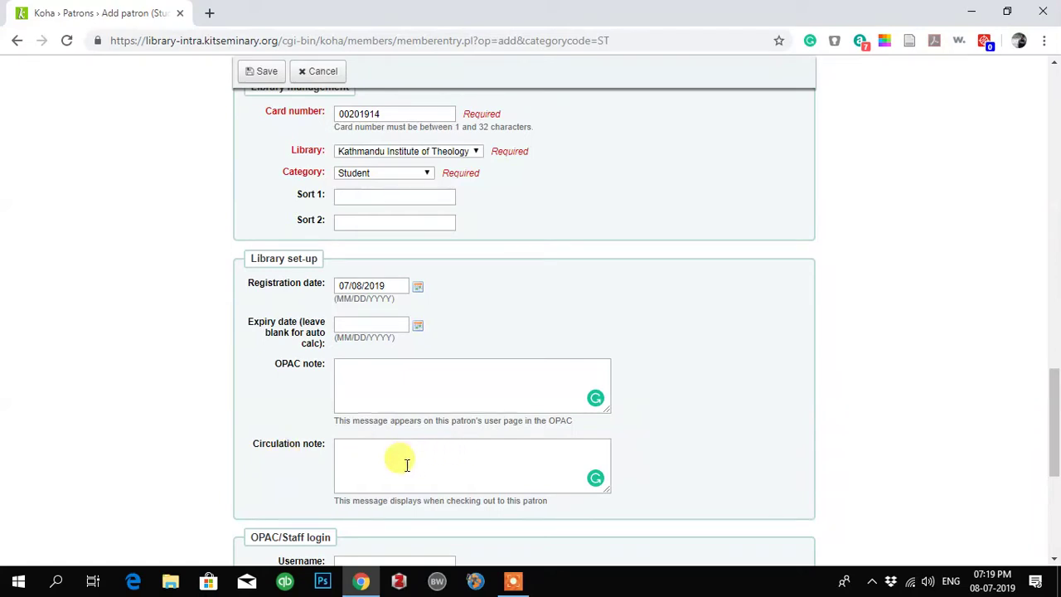
scroll(402, 460, down, 3)
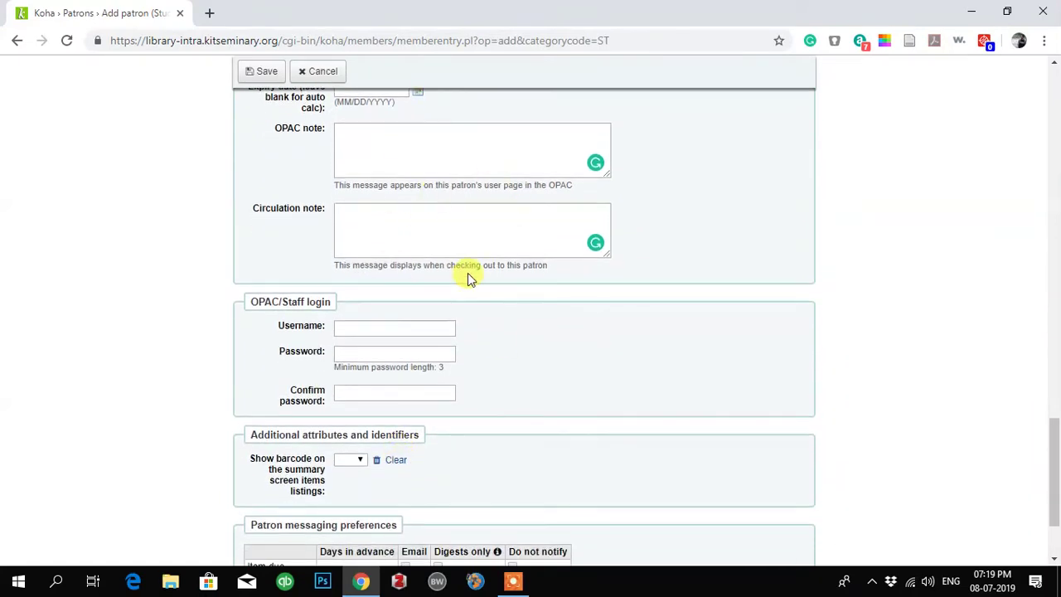
- Enter the patron's OPAC login username, type the password, and re-enter it to confirm
click(363, 328)
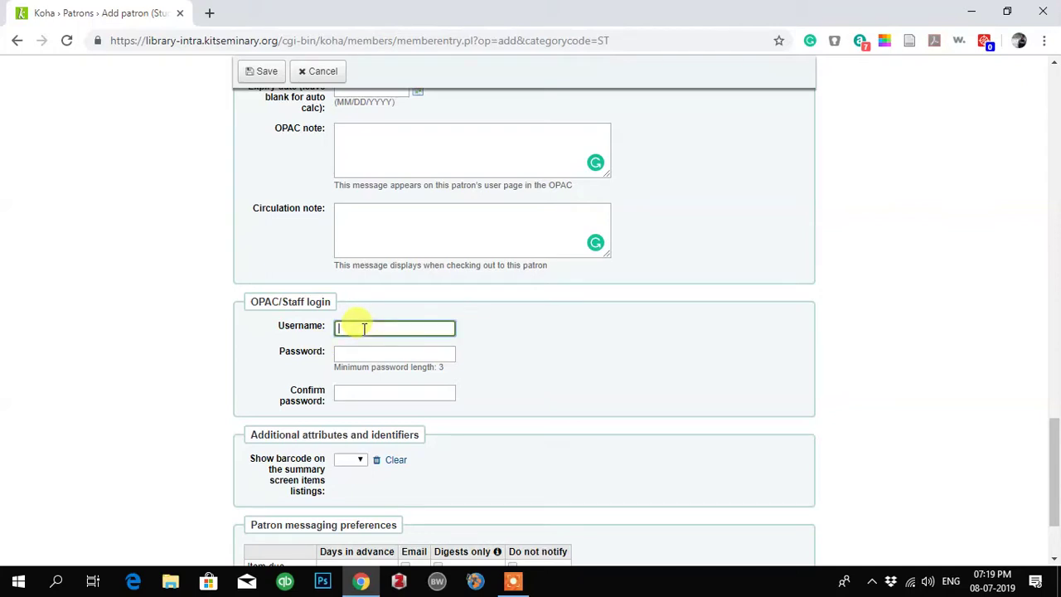
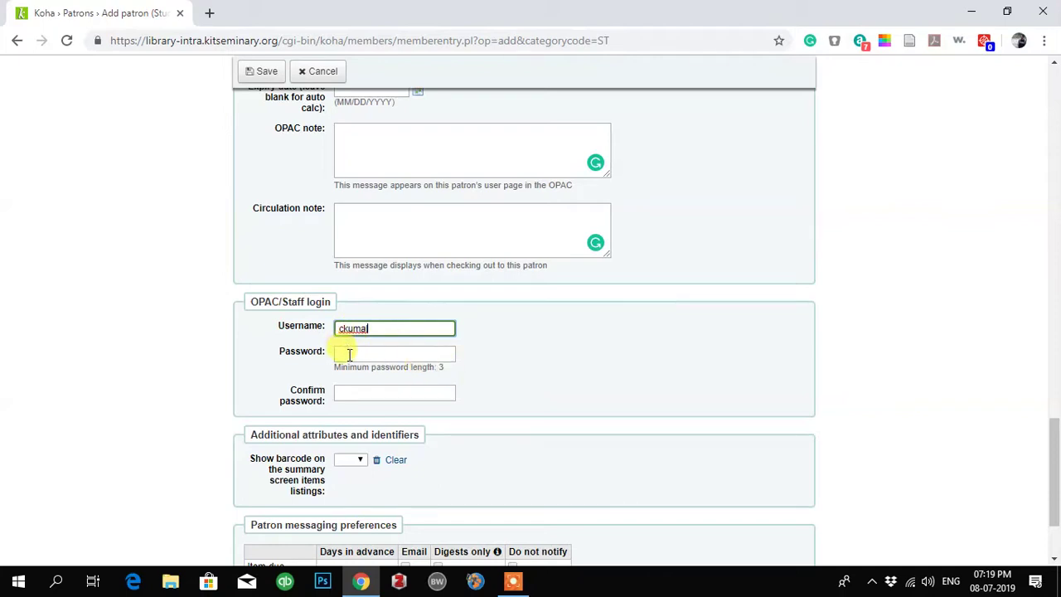
click(349, 354)
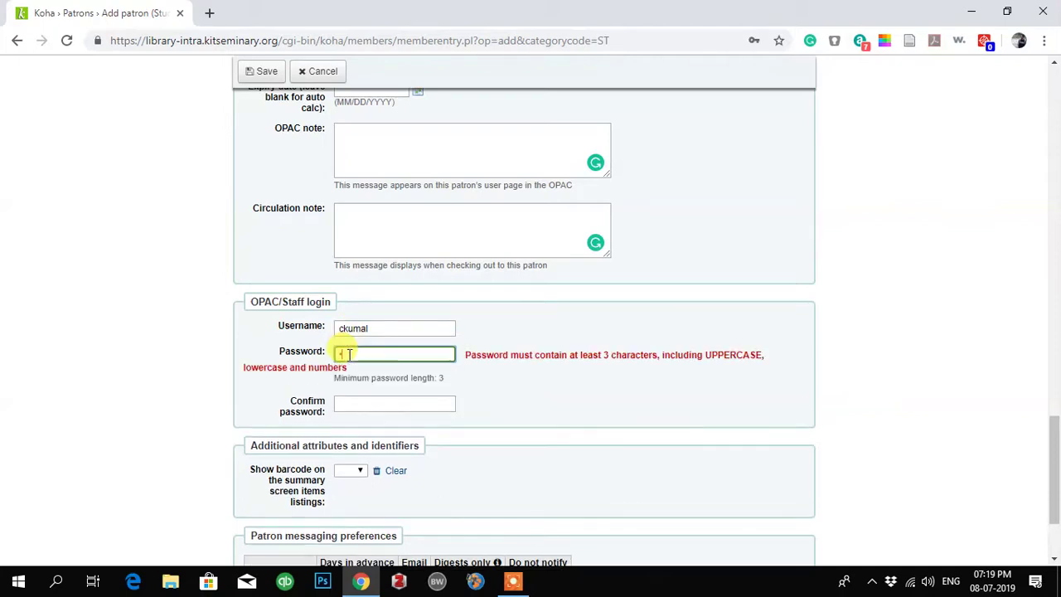
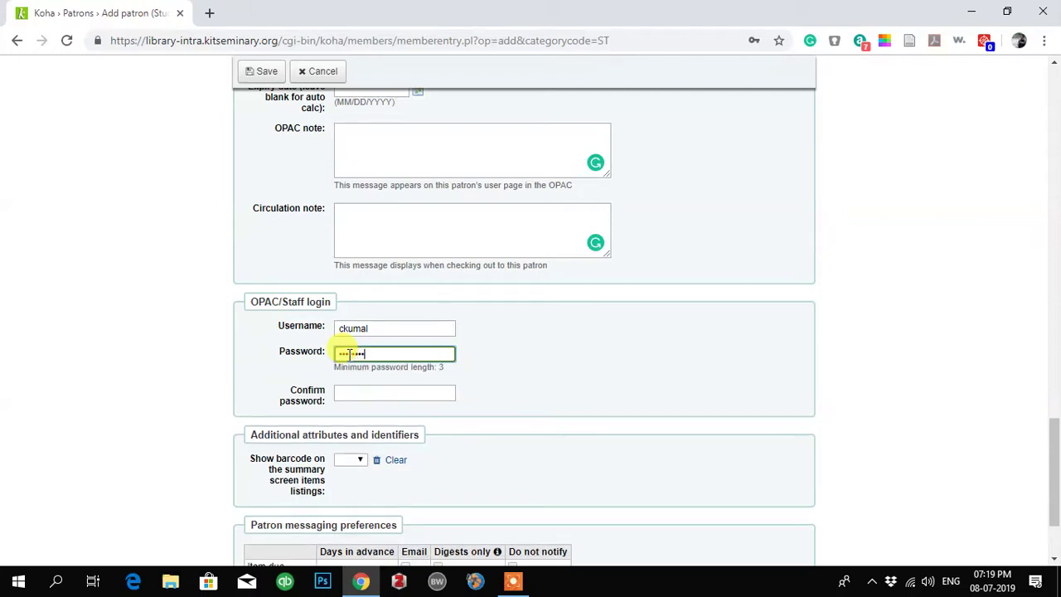
click(354, 394)
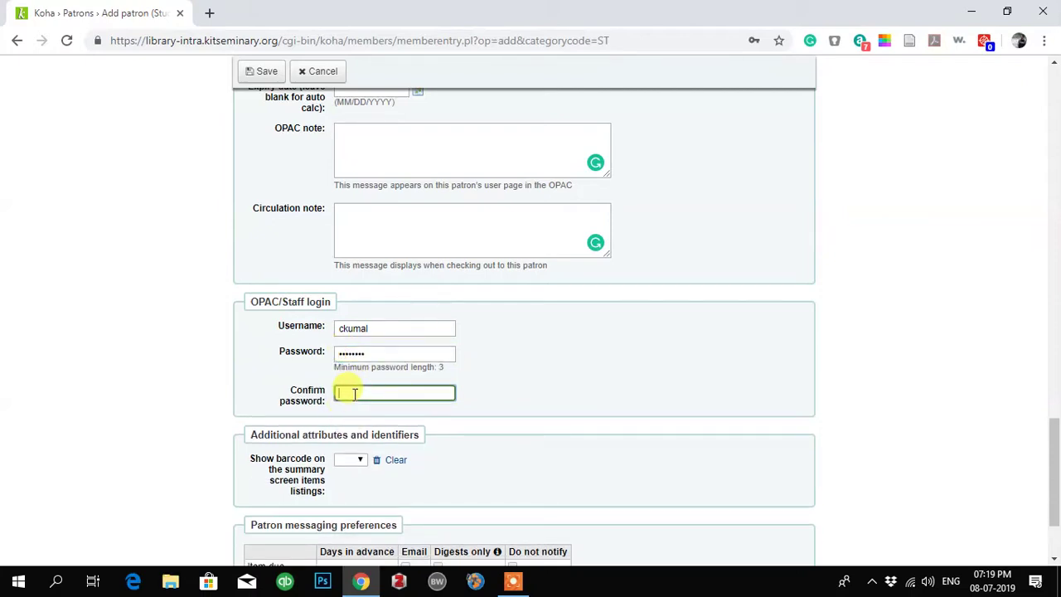
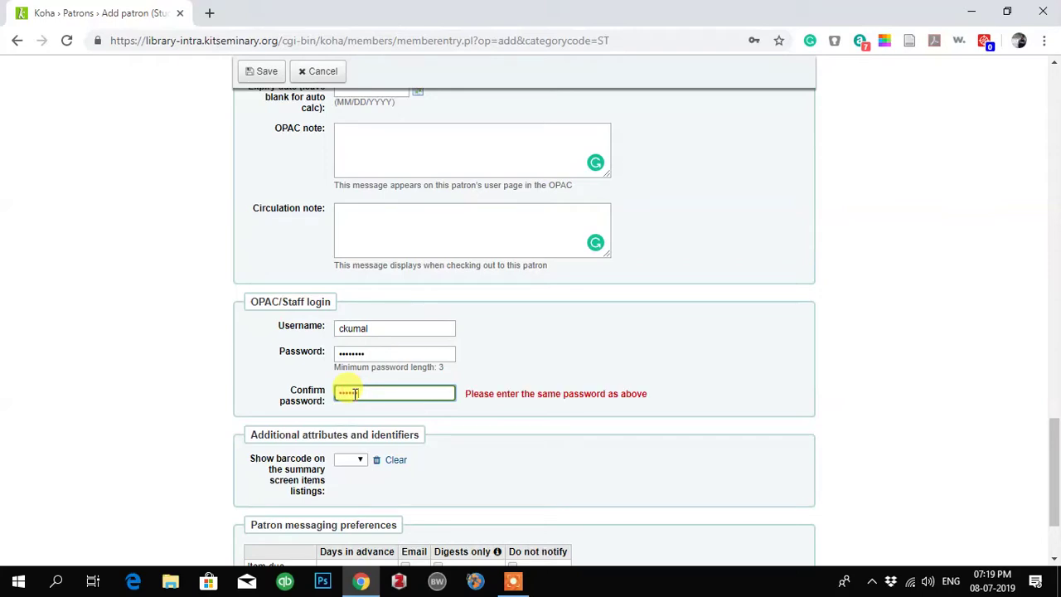
scroll(509, 455, down, 3)
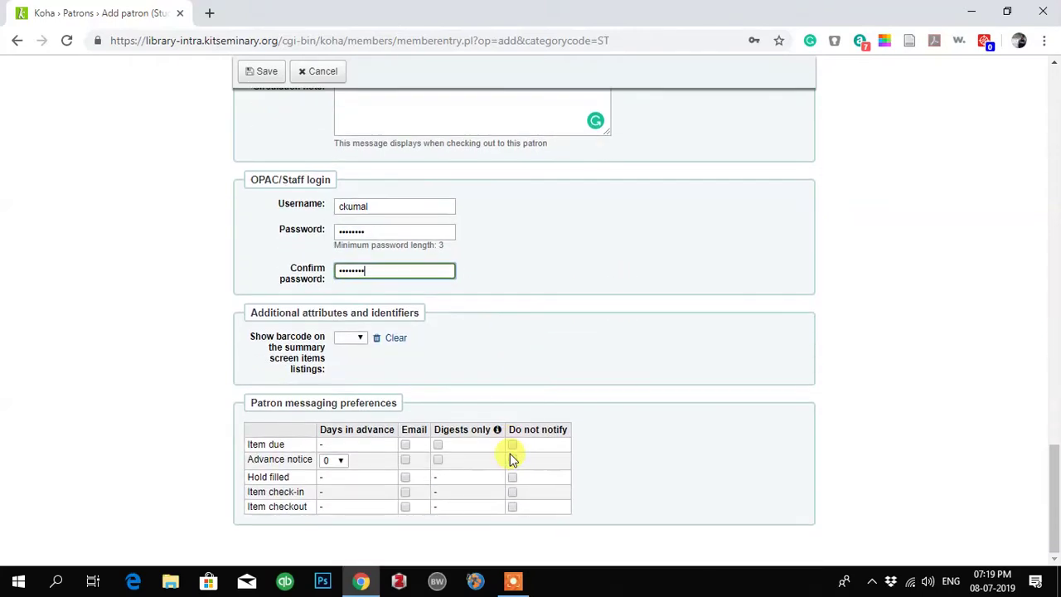
scroll(464, 251, up, 20)
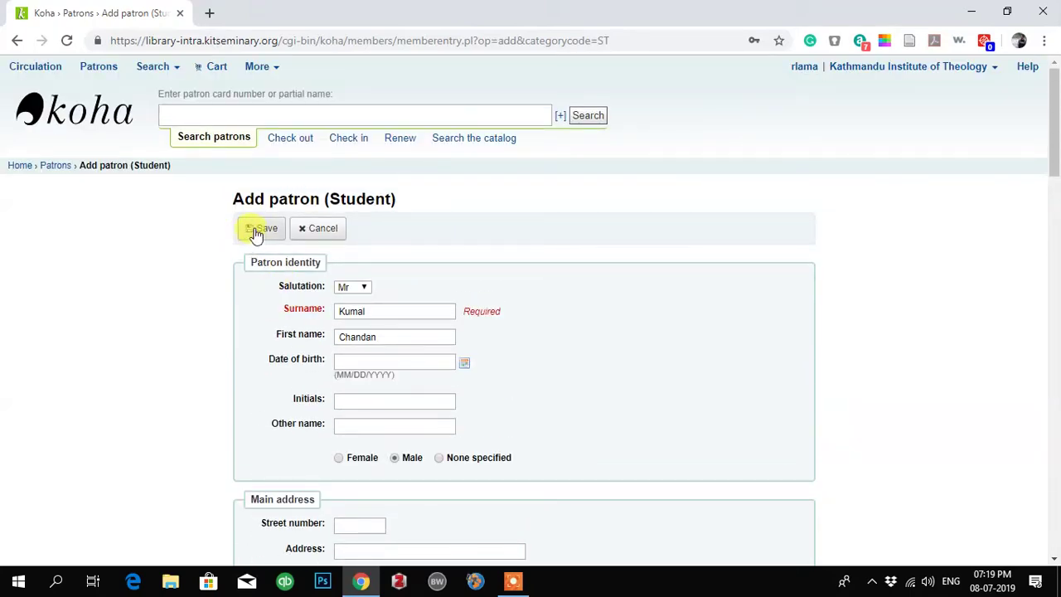
- Save the patron, choose 'It is a duplicate. Edit existing record' on the warning, then save again
click(257, 235)
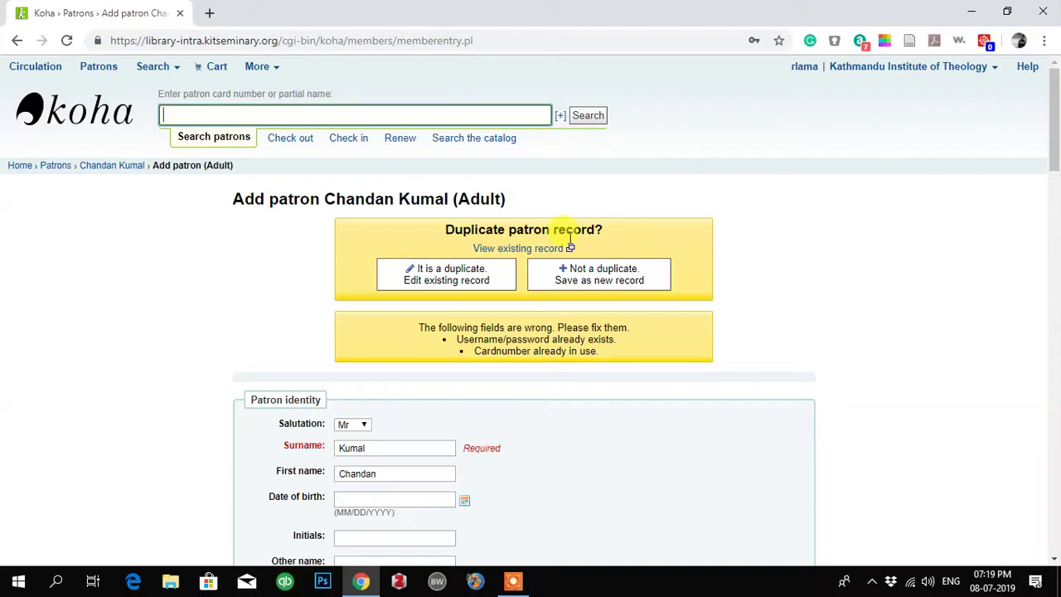
click(454, 281)
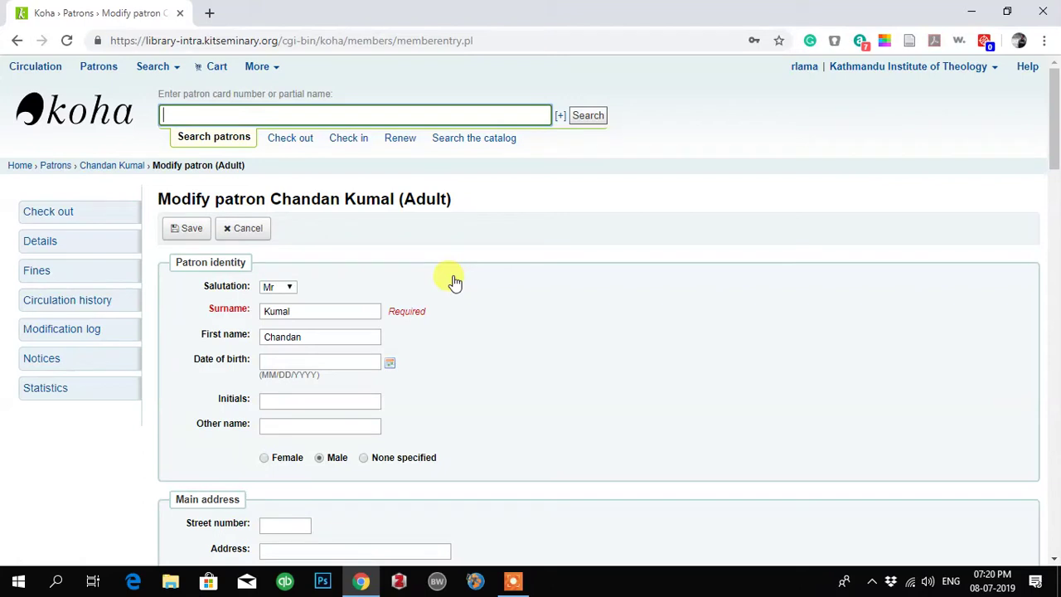
scroll(387, 352, down, 1)
scroll(455, 356, up, 1)
click(186, 237)
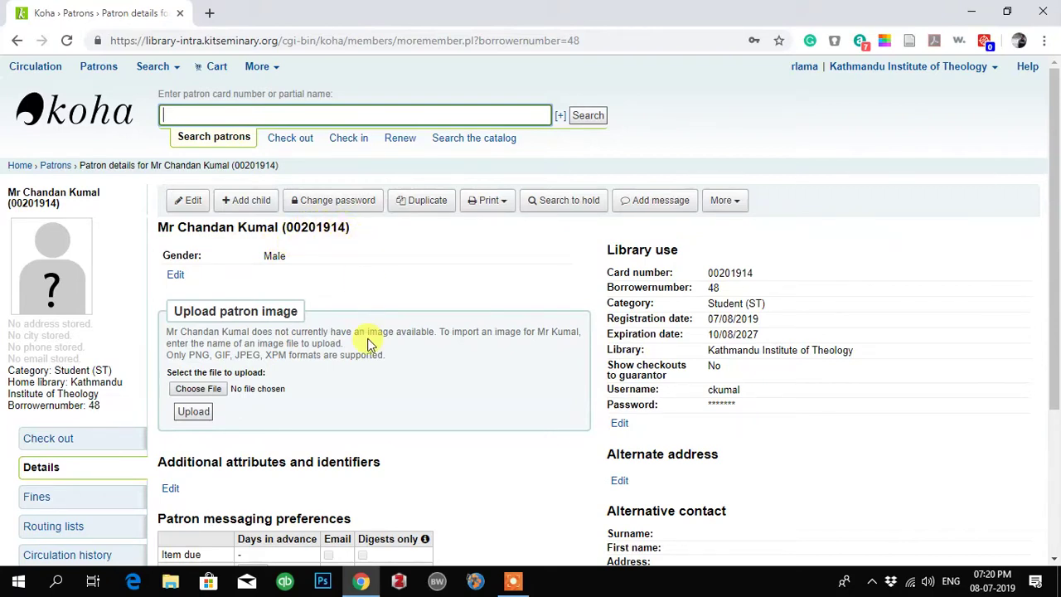
- Check the saved card number, expiry 10/08/2027 and library Kathmandu Institute of Theology
mouse_move(287, 227)
mouse_down()
mouse_move(347, 230)
mouse_move(285, 229)
mouse_up()
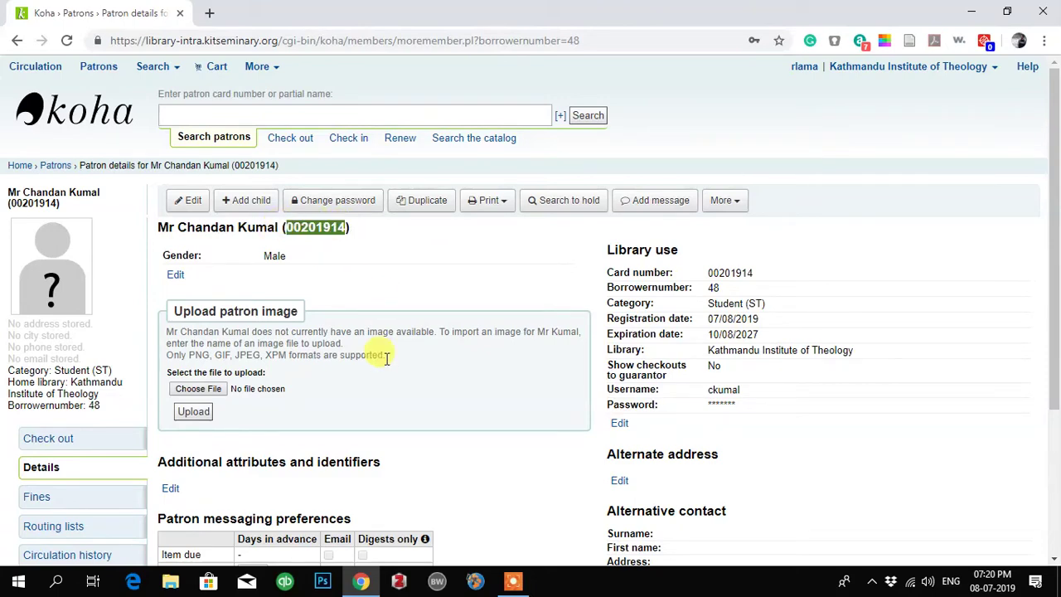
scroll(379, 360, down, 3)
scroll(385, 358, up, 1)
scroll(385, 358, up, 2)
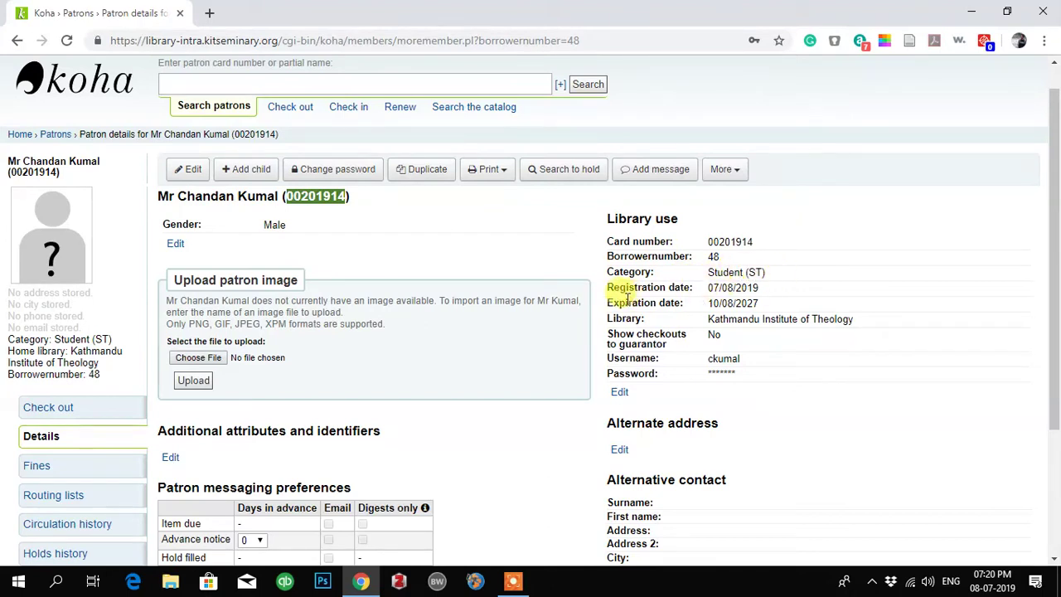
click(759, 304)
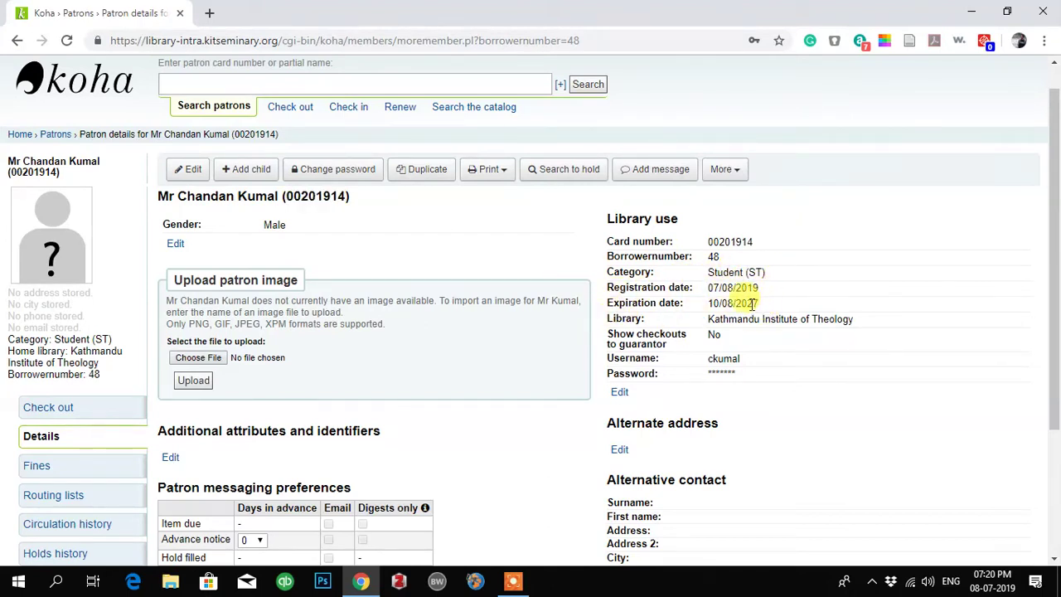
drag(758, 303, 721, 304)
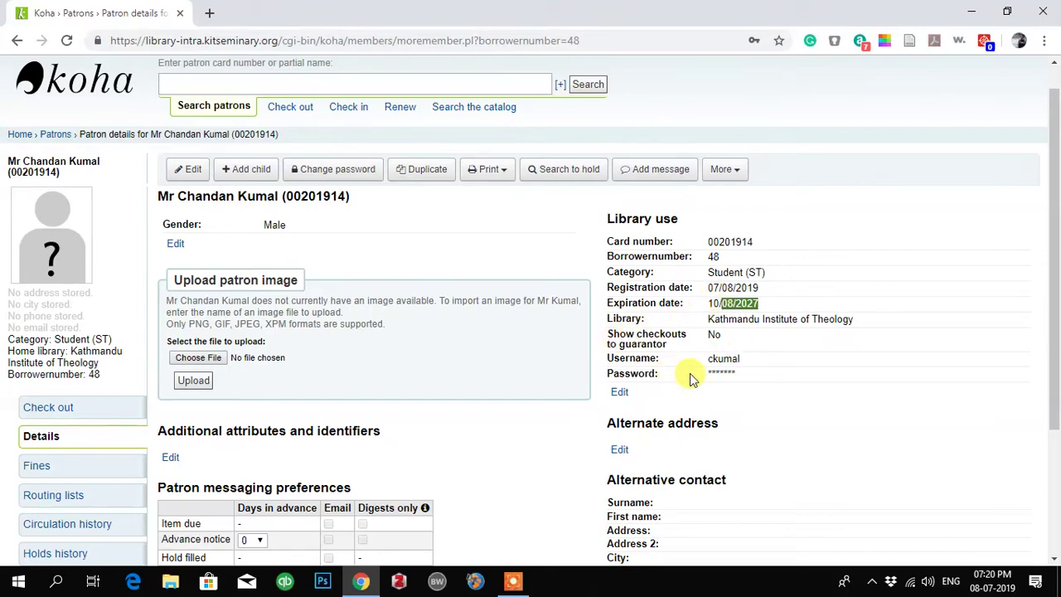
scroll(696, 364, down, 1)
scroll(795, 336, up, 1)
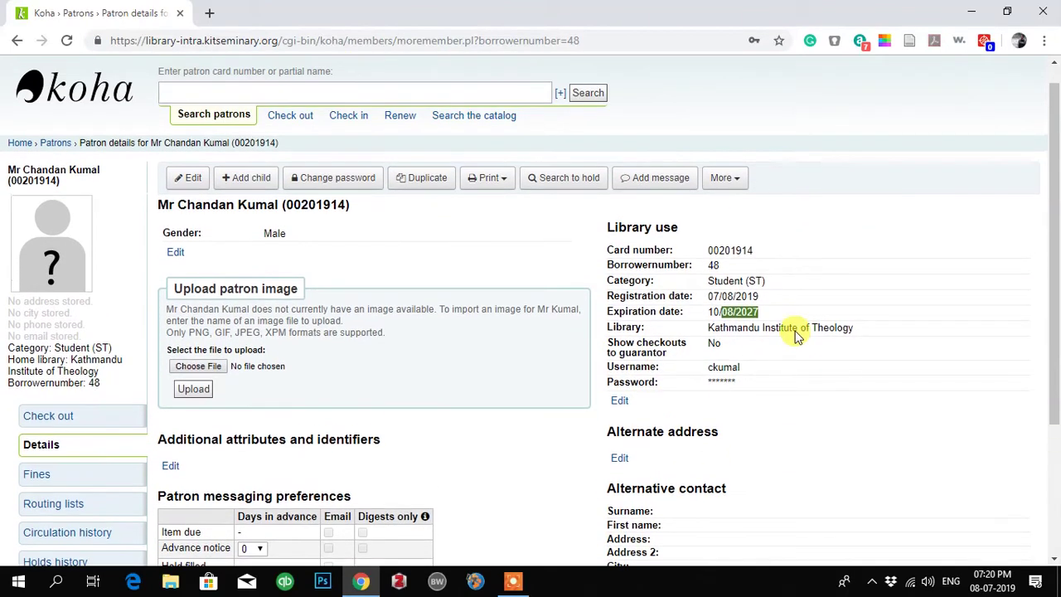
scroll(795, 336, down, 1)
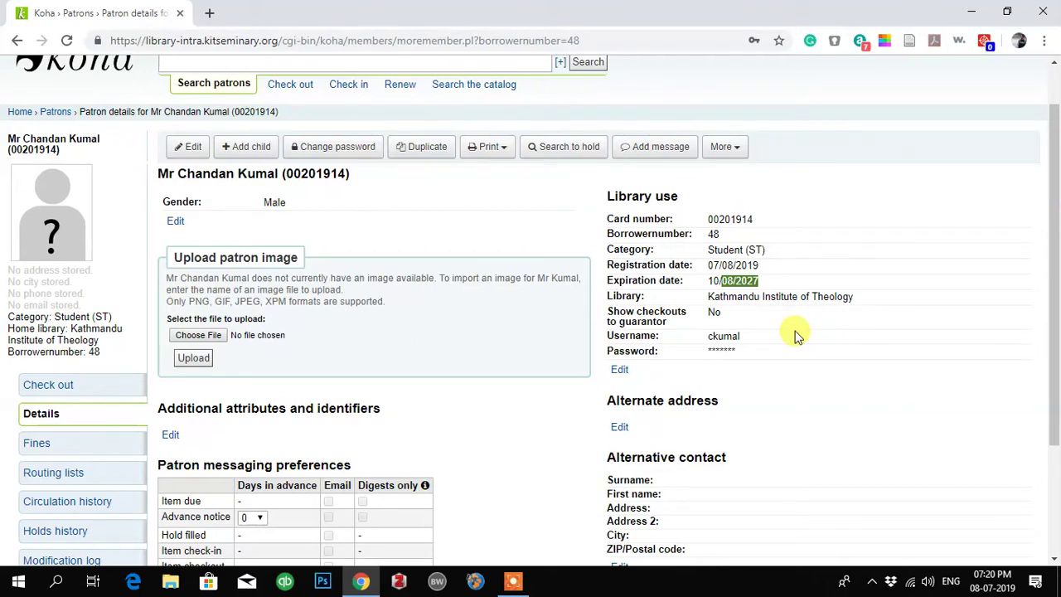
scroll(796, 335, up, 1)
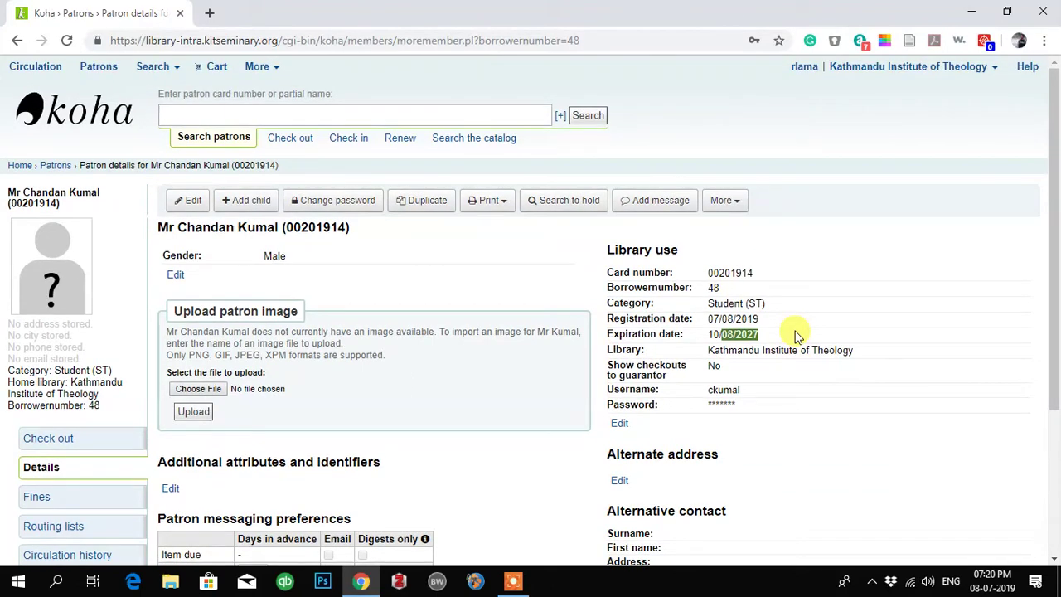